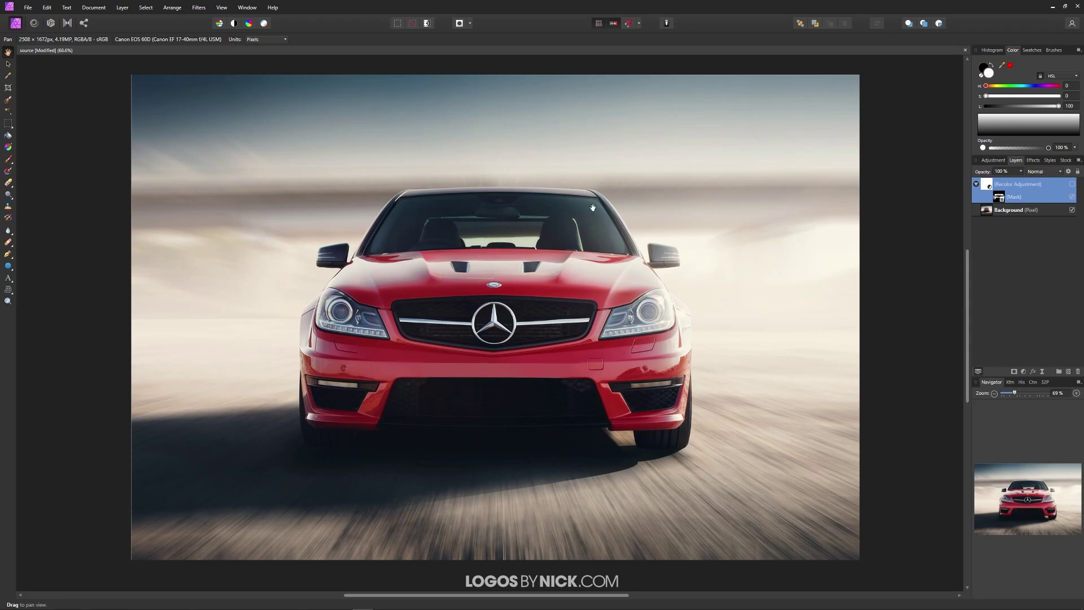
Make the Recolor adjustment visible and set its hue to about 160° so the car turns green
{"action": "left_click", "coordinate": [1072, 184]}
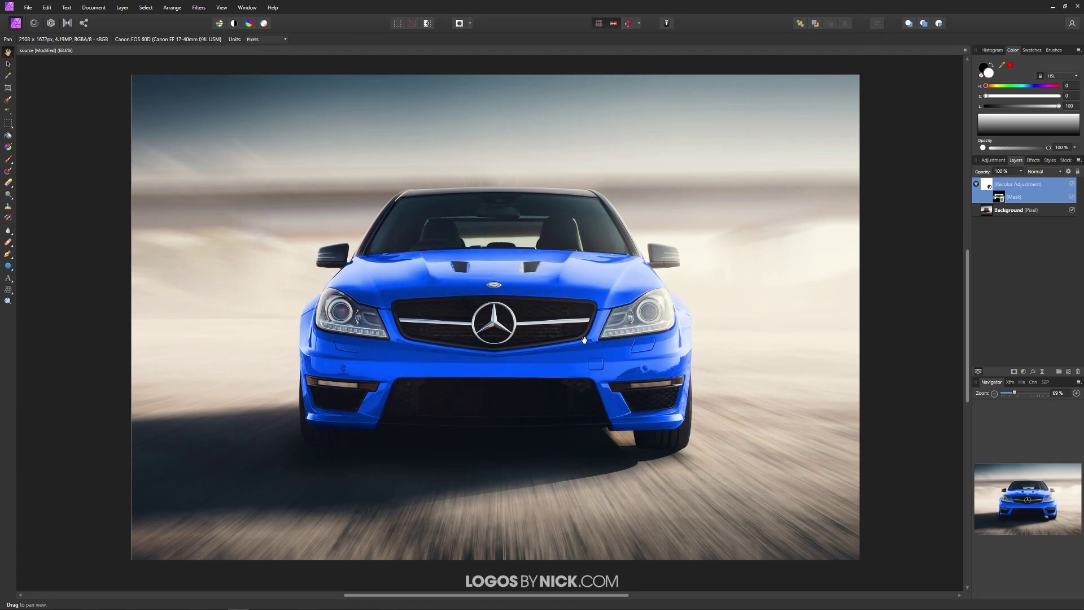
{"action": "double_click", "coordinate": [987, 183]}
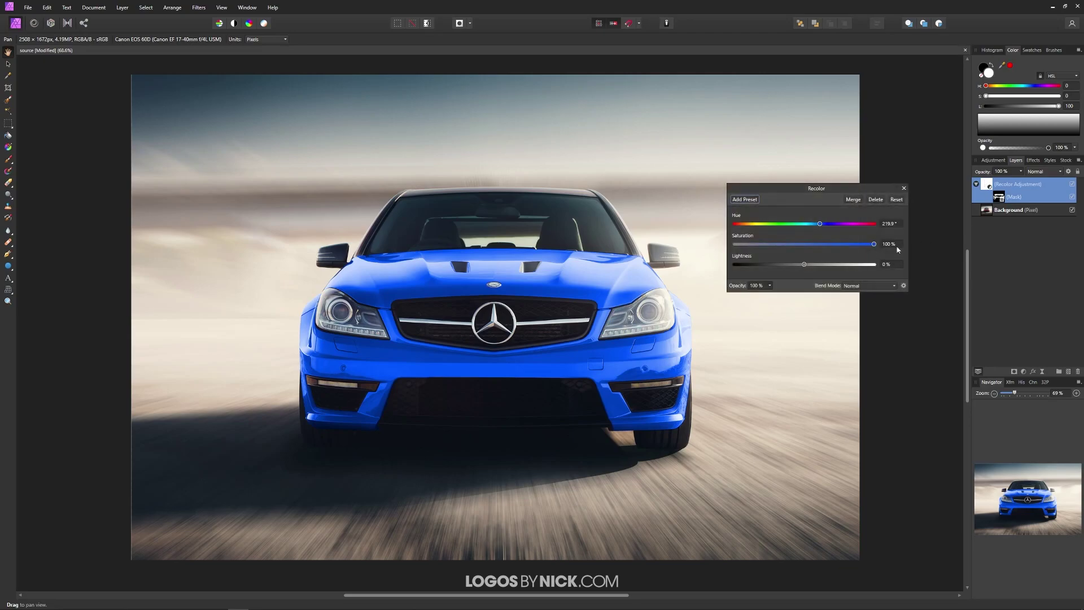
{"action": "left_click_drag", "start_coordinate": [819, 224], "coordinate": [787, 227]}
{"action": "left_click", "coordinate": [904, 189]}
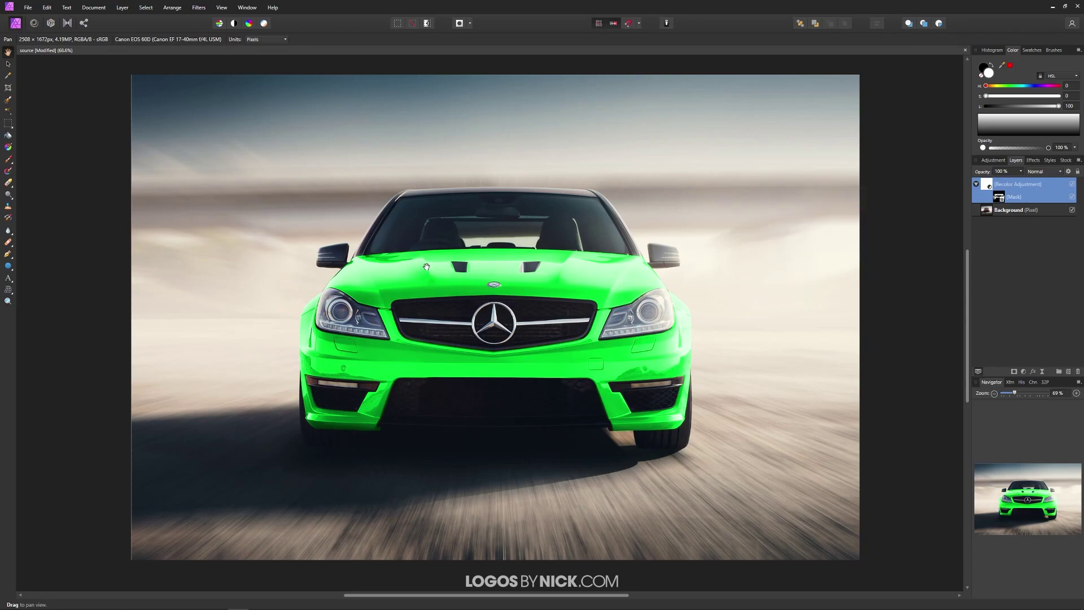
Open red.jpg from the Change Color folder as a new document
{"action": "left_click", "coordinate": [28, 7]}
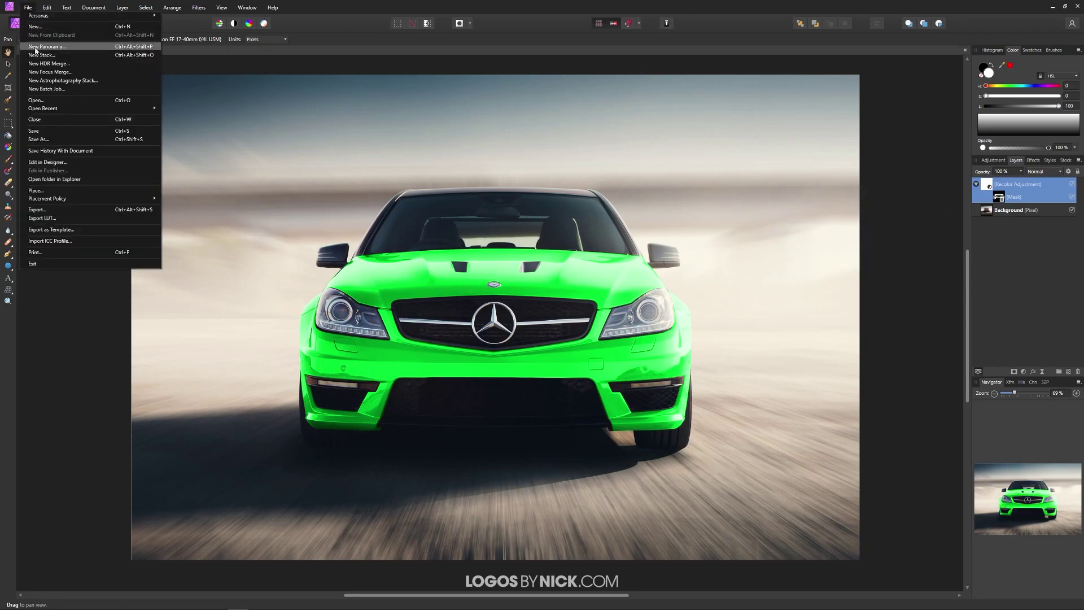
{"action": "left_click", "coordinate": [112, 157]}
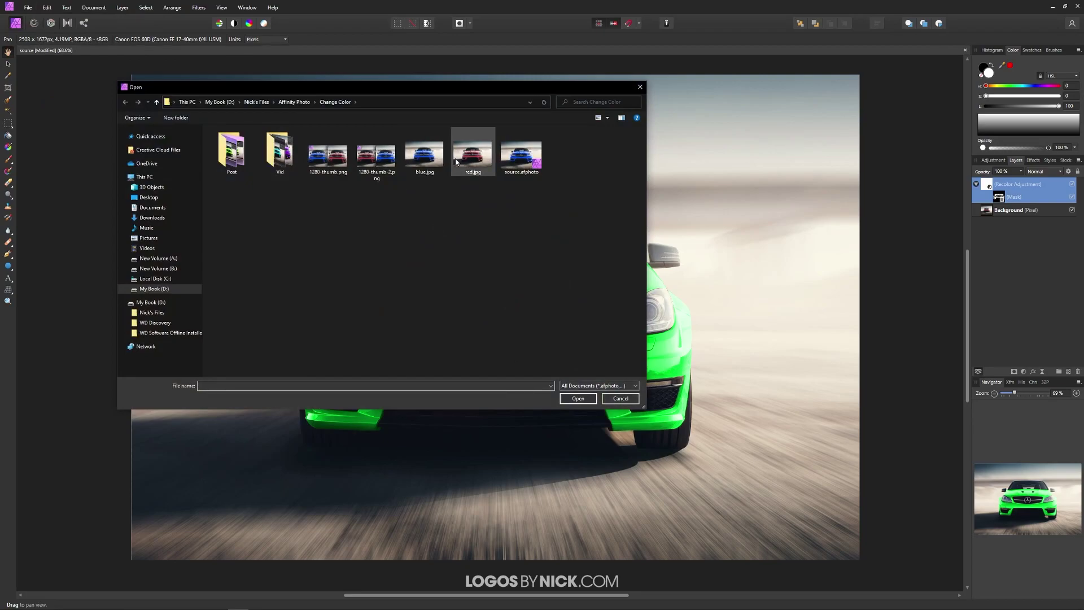
{"action": "double_click", "coordinate": [458, 161]}
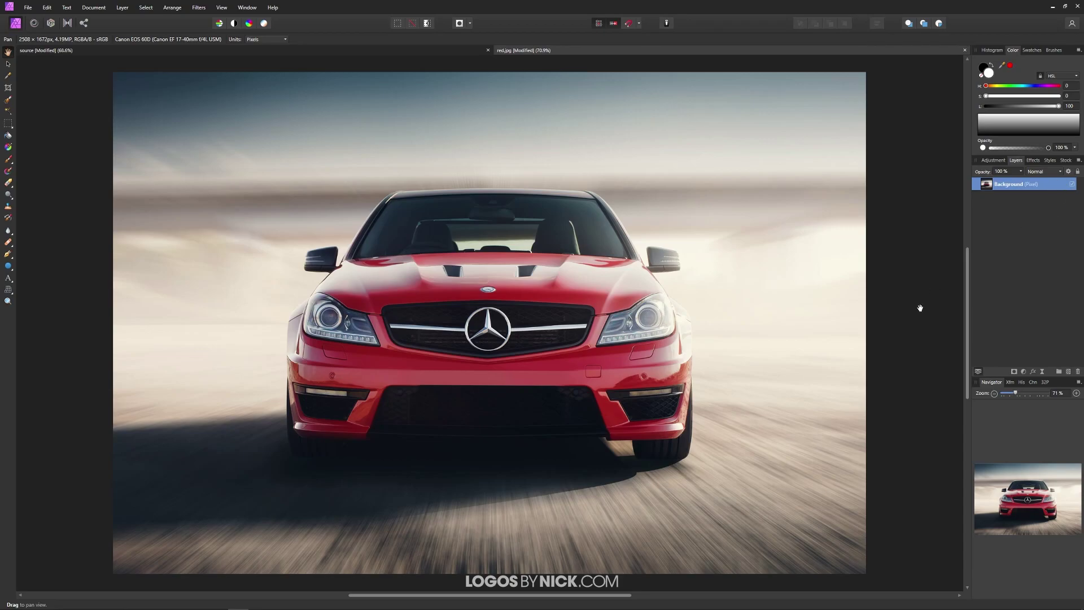
Bring up the Layer menu's New Adjustment Layer submenu
{"action": "left_click", "coordinate": [121, 8]}
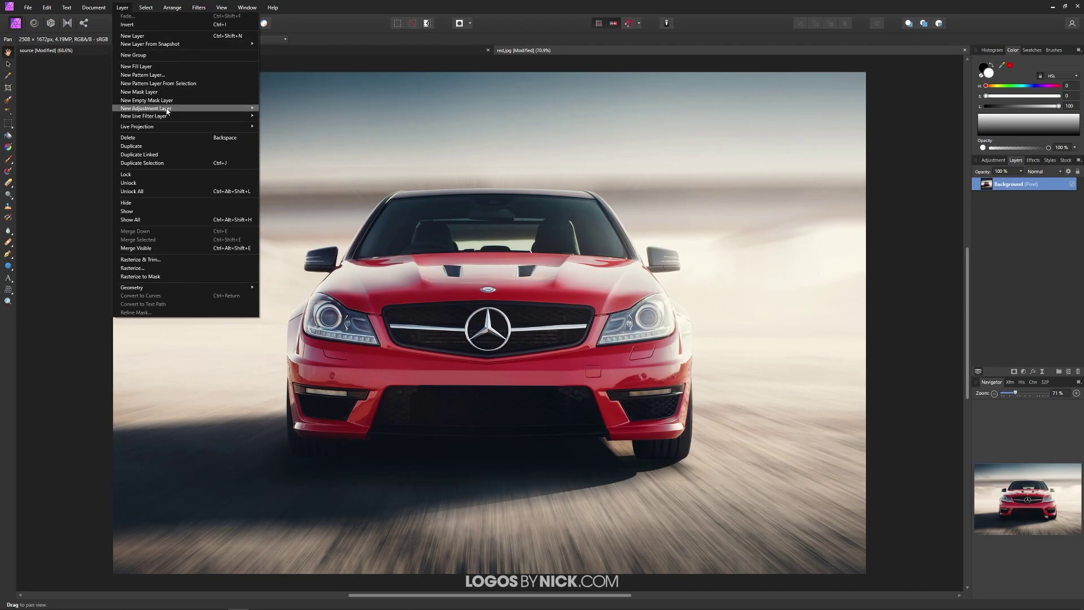
{"action": "mouse_move", "coordinate": [167, 109]}
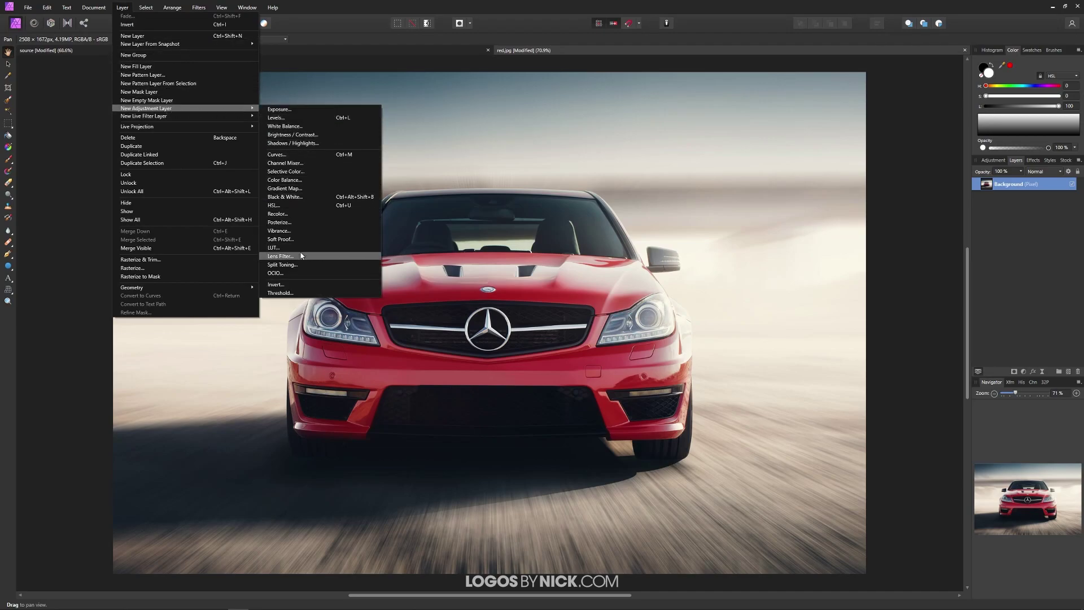
Add a Recolor adjustment with hue 200.4°, tinting the whole photo blue
{"action": "left_click", "coordinate": [299, 216]}
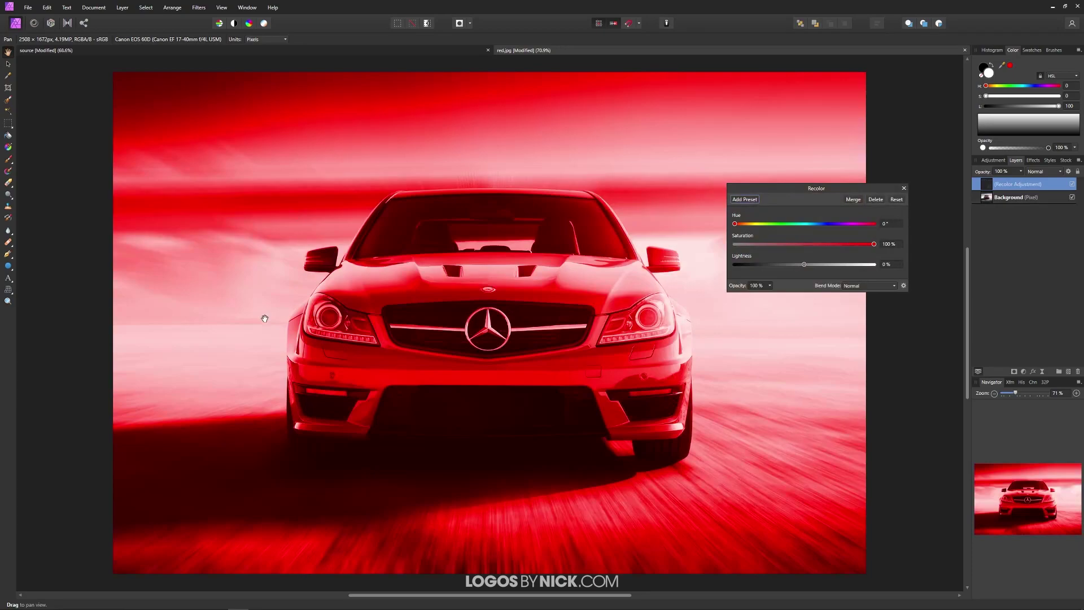
{"action": "left_click_drag", "start_coordinate": [734, 224], "coordinate": [814, 246]}
{"action": "left_click", "coordinate": [904, 189]}
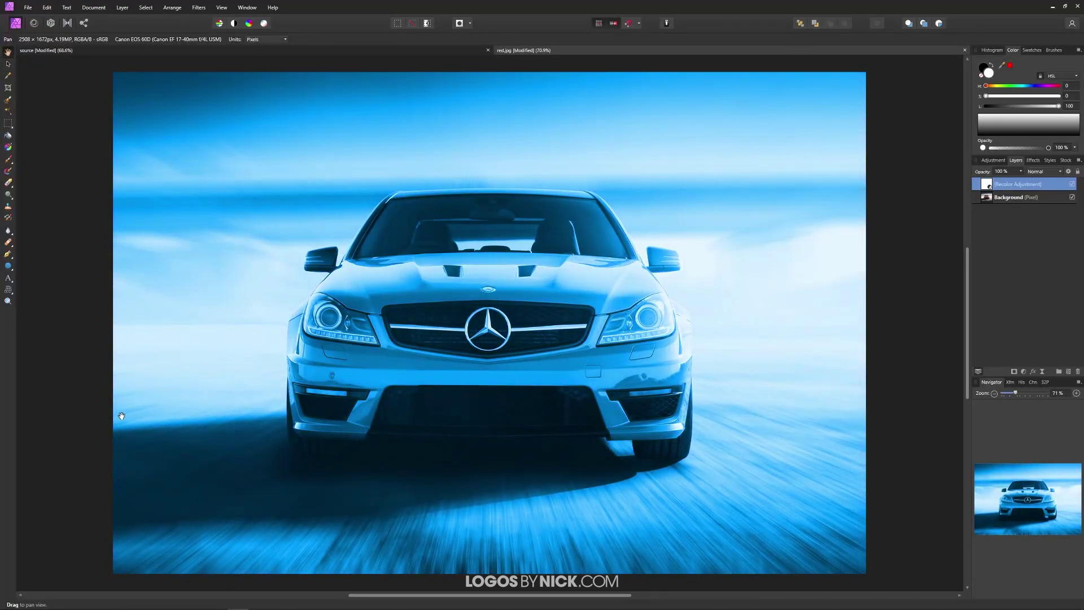
Add a new empty mask to the Recolor adjustment layer
{"action": "left_click", "coordinate": [123, 8]}
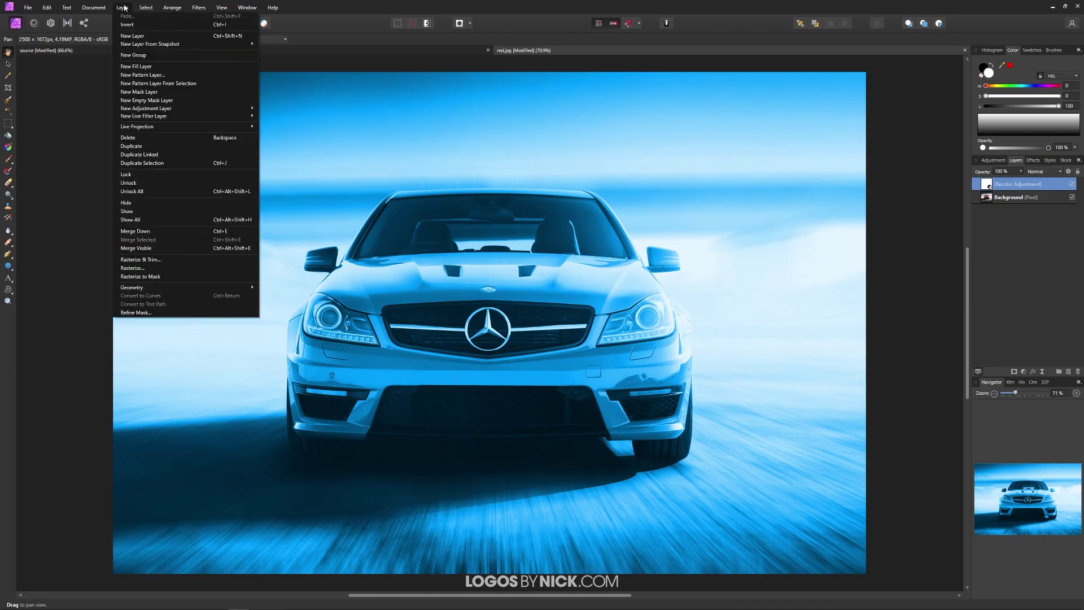
{"action": "left_click", "coordinate": [148, 100]}
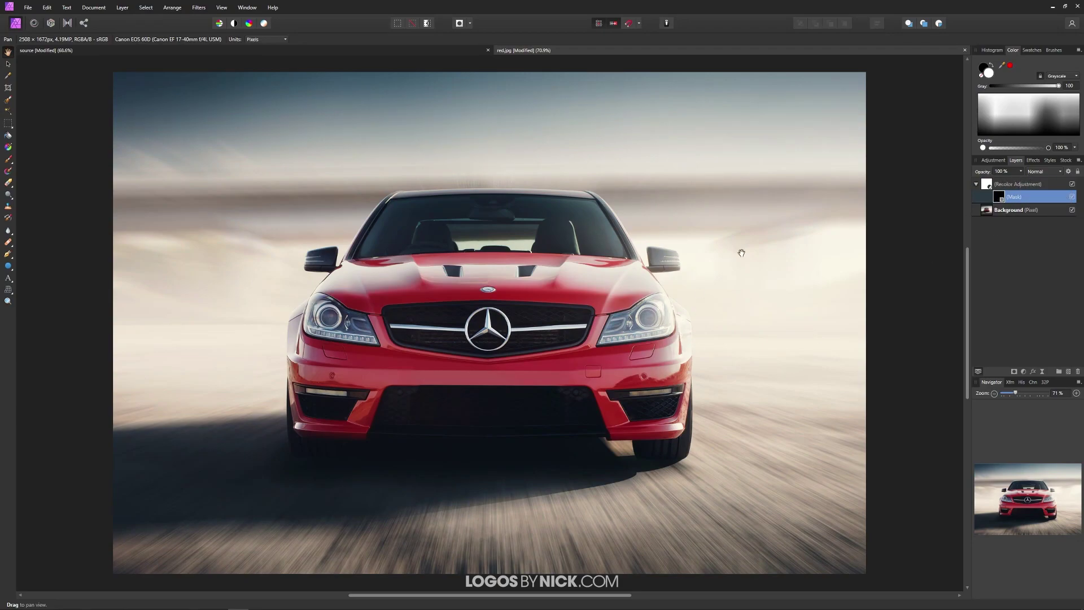
Paint white on the Recolor mask with the Paint Brush across the hood's right side
{"action": "left_click", "coordinate": [7, 160]}
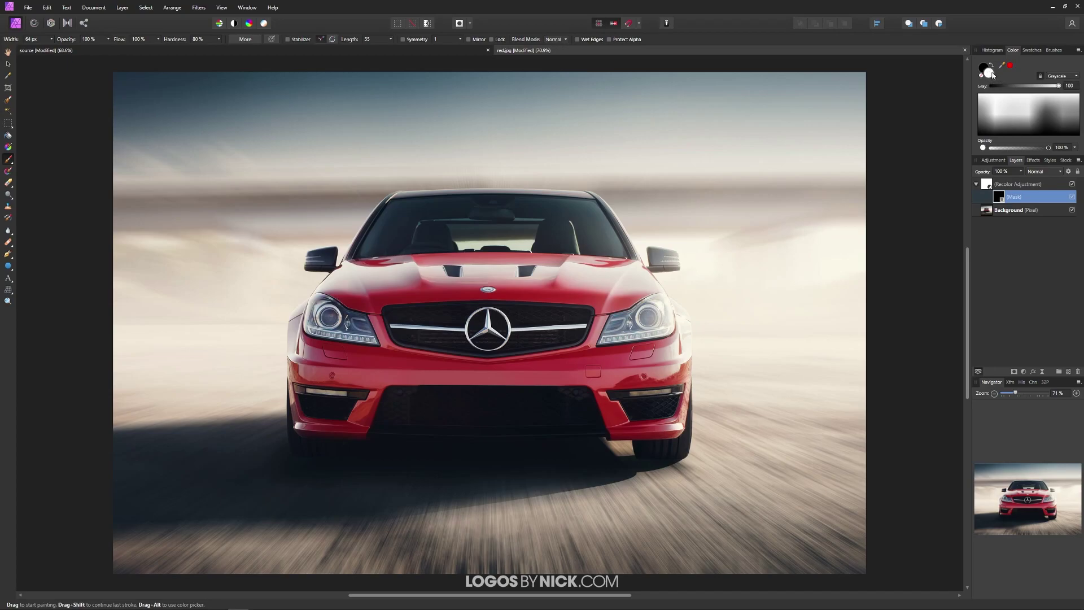
{"action": "mouse_move", "coordinate": [583, 300]}
{"action": "left_mouse_down"}
{"action": "mouse_move", "coordinate": [597, 285]}
{"action": "mouse_move", "coordinate": [559, 280]}
{"action": "left_mouse_up"}
{"action": "scroll", "coordinate": [565, 276], "scroll_direction": "up", "scroll_amount": 2}
{"action": "scroll", "coordinate": [532, 289], "scroll_direction": "up", "scroll_amount": 2}
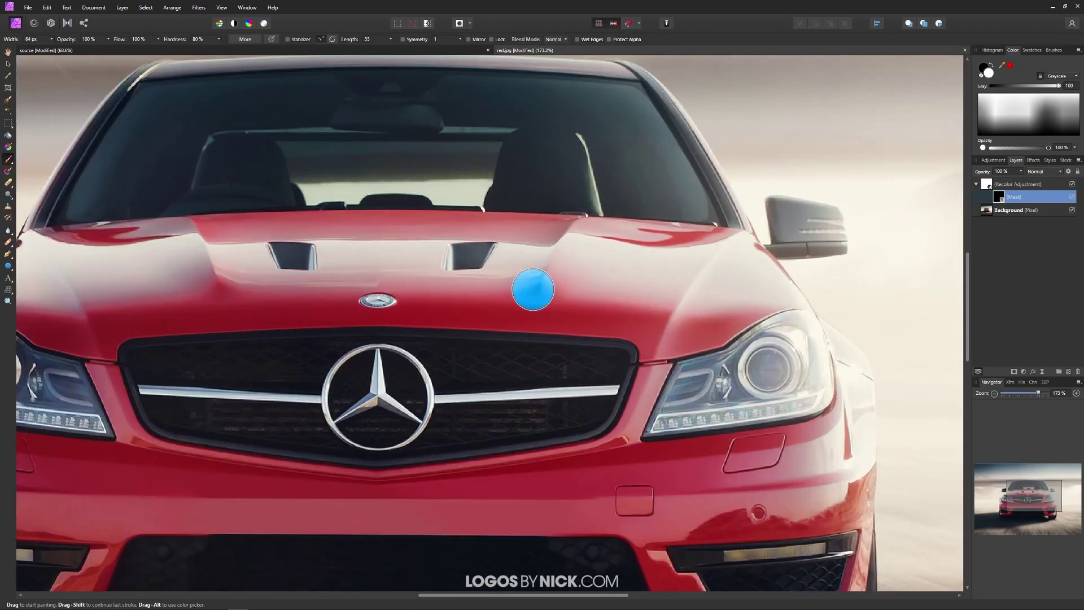
{"action": "scroll", "coordinate": [576, 301], "scroll_direction": "up", "scroll_amount": 1}
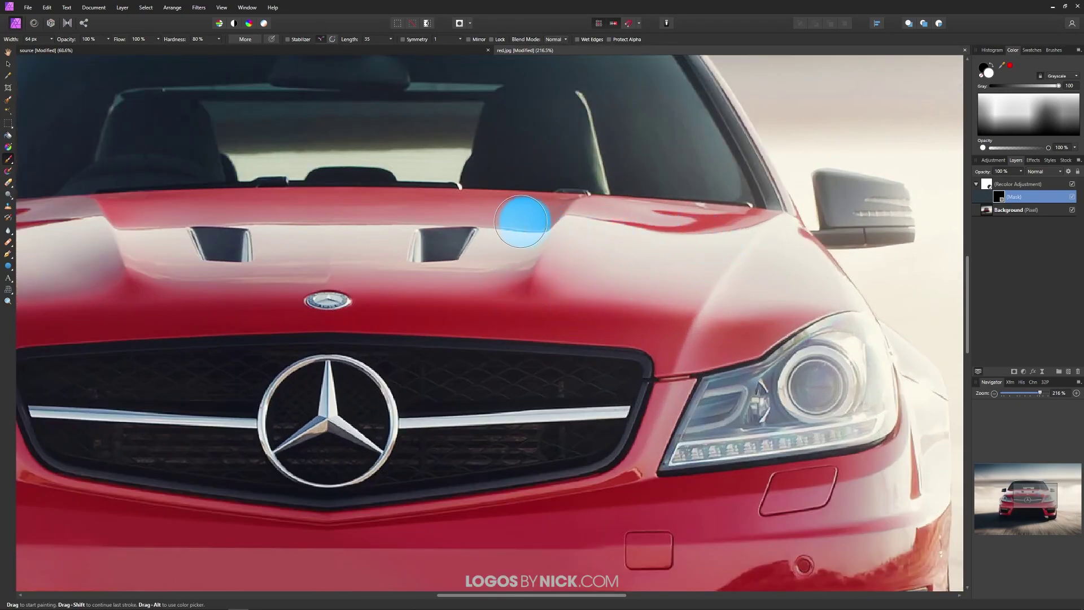
{"action": "mouse_move", "coordinate": [521, 221]}
{"action": "left_mouse_down"}
{"action": "mouse_move", "coordinate": [726, 244]}
{"action": "mouse_move", "coordinate": [690, 313]}
{"action": "mouse_move", "coordinate": [752, 297]}
{"action": "mouse_move", "coordinate": [779, 276]}
{"action": "mouse_move", "coordinate": [746, 241]}
{"action": "mouse_move", "coordinate": [789, 270]}
{"action": "mouse_move", "coordinate": [628, 292]}
{"action": "mouse_move", "coordinate": [701, 269]}
{"action": "mouse_move", "coordinate": [663, 280]}
{"action": "mouse_move", "coordinate": [565, 268]}
{"action": "mouse_move", "coordinate": [520, 256]}
{"action": "mouse_move", "coordinate": [520, 242]}
{"action": "mouse_move", "coordinate": [477, 300]}
{"action": "mouse_move", "coordinate": [643, 311]}
{"action": "mouse_move", "coordinate": [684, 334]}
{"action": "mouse_move", "coordinate": [759, 325]}
{"action": "left_mouse_up"}
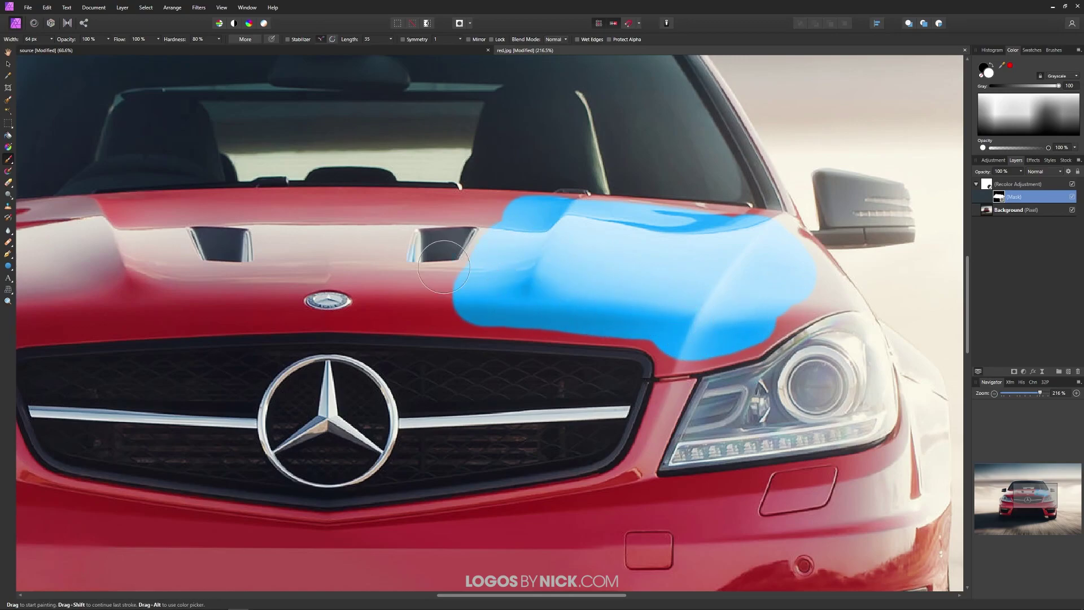
{"action": "scroll", "coordinate": [443, 267], "scroll_direction": "left", "scroll_amount": 5}
{"action": "left_click", "coordinate": [520, 297]}
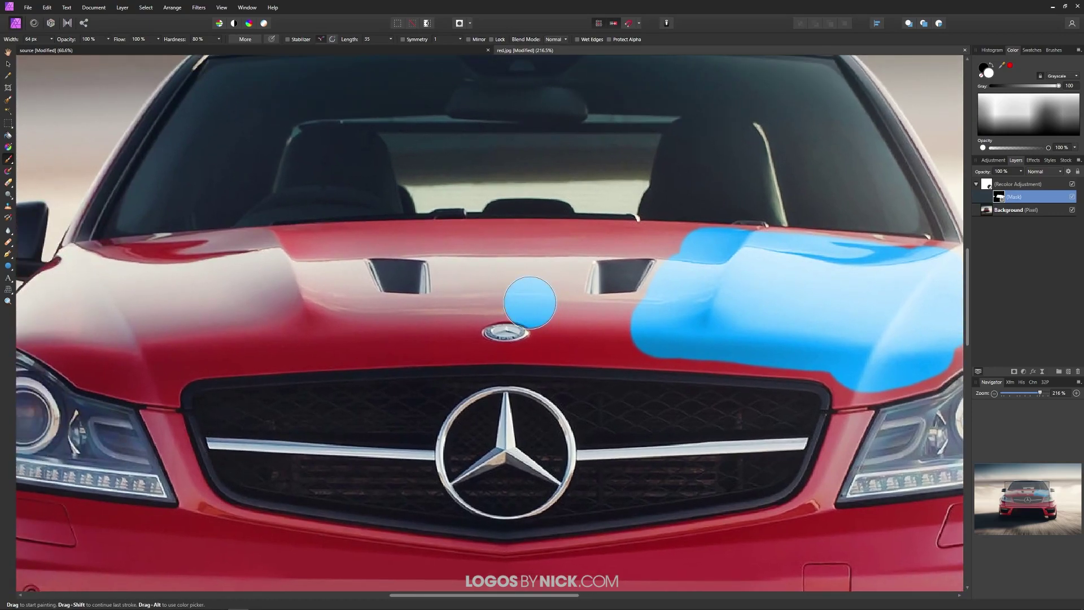
Undo the stray dab near the hood badge and shrink the brush for finer edge work
{"action": "key", "text": "ctrl+z"}
{"action": "mouse_move", "coordinate": [529, 303]}
{"action": "left_mouse_down"}
{"action": "mouse_move", "coordinate": [574, 288]}
{"action": "mouse_move", "coordinate": [616, 316]}
{"action": "mouse_move", "coordinate": [621, 349]}
{"action": "mouse_move", "coordinate": [725, 376]}
{"action": "mouse_move", "coordinate": [621, 357]}
{"action": "mouse_move", "coordinate": [900, 386]}
{"action": "left_mouse_up"}
{"action": "scroll", "coordinate": [711, 370], "scroll_direction": "up", "scroll_amount": 2}
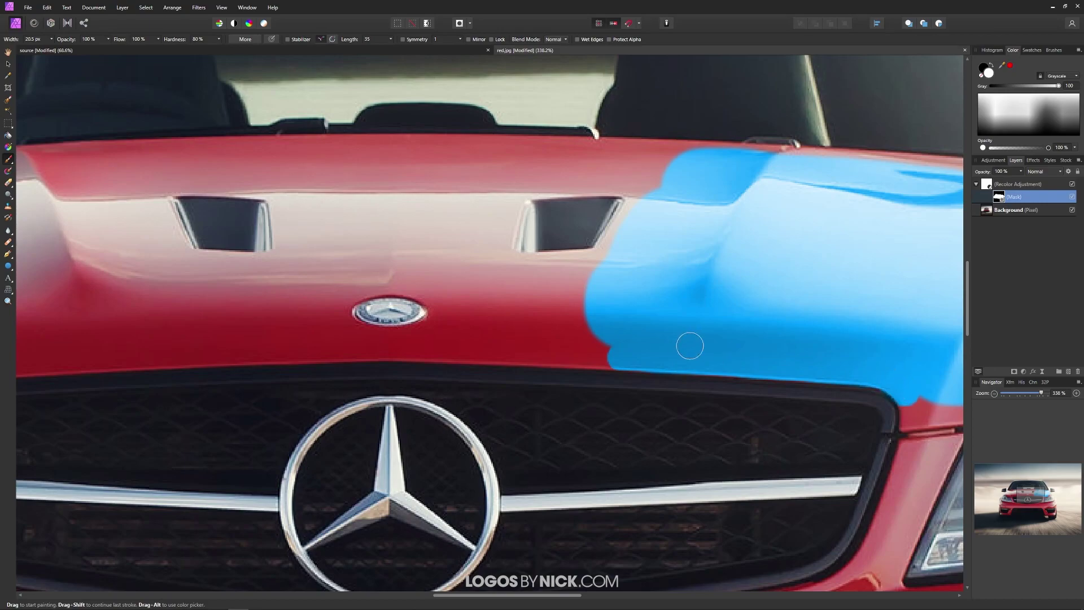
Paint the mask along the hood's lower edge, joining the left and right sections
{"action": "mouse_move", "coordinate": [571, 354]}
{"action": "left_mouse_down"}
{"action": "mouse_move", "coordinate": [517, 354]}
{"action": "mouse_move", "coordinate": [625, 356]}
{"action": "mouse_move", "coordinate": [447, 351]}
{"action": "mouse_move", "coordinate": [472, 351]}
{"action": "mouse_move", "coordinate": [443, 340]}
{"action": "left_mouse_up"}
{"action": "mouse_move", "coordinate": [258, 305]}
{"action": "left_mouse_down"}
{"action": "mouse_move", "coordinate": [333, 360]}
{"action": "mouse_move", "coordinate": [576, 347]}
{"action": "mouse_move", "coordinate": [440, 340]}
{"action": "mouse_move", "coordinate": [502, 407]}
{"action": "mouse_move", "coordinate": [630, 346]}
{"action": "mouse_move", "coordinate": [522, 334]}
{"action": "mouse_move", "coordinate": [478, 403]}
{"action": "mouse_move", "coordinate": [586, 408]}
{"action": "mouse_move", "coordinate": [658, 317]}
{"action": "left_mouse_up"}
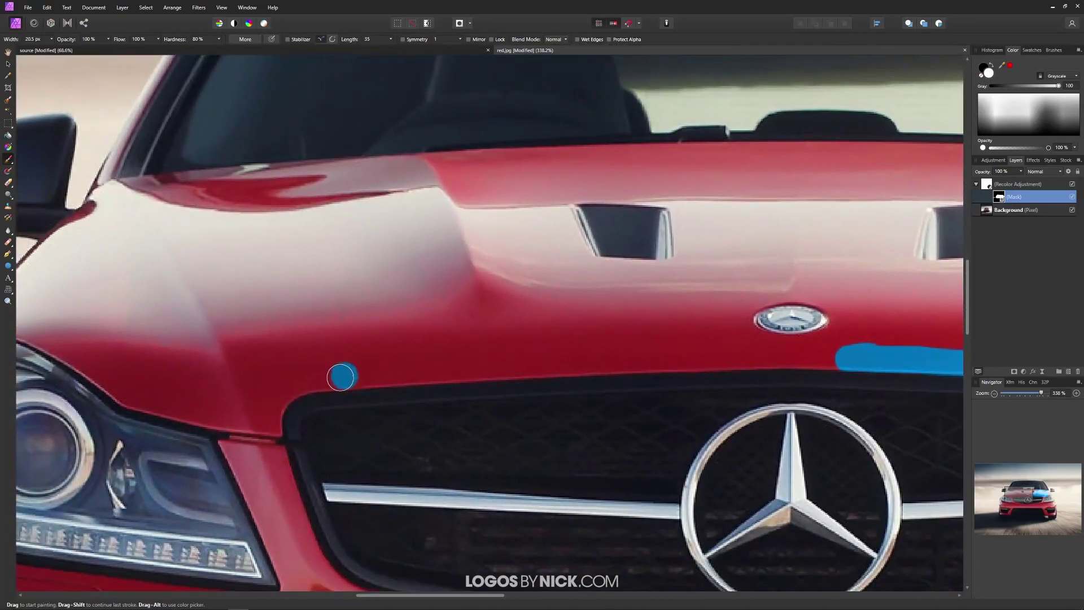
{"action": "left_click_drag", "start_coordinate": [308, 381], "coordinate": [830, 358]}
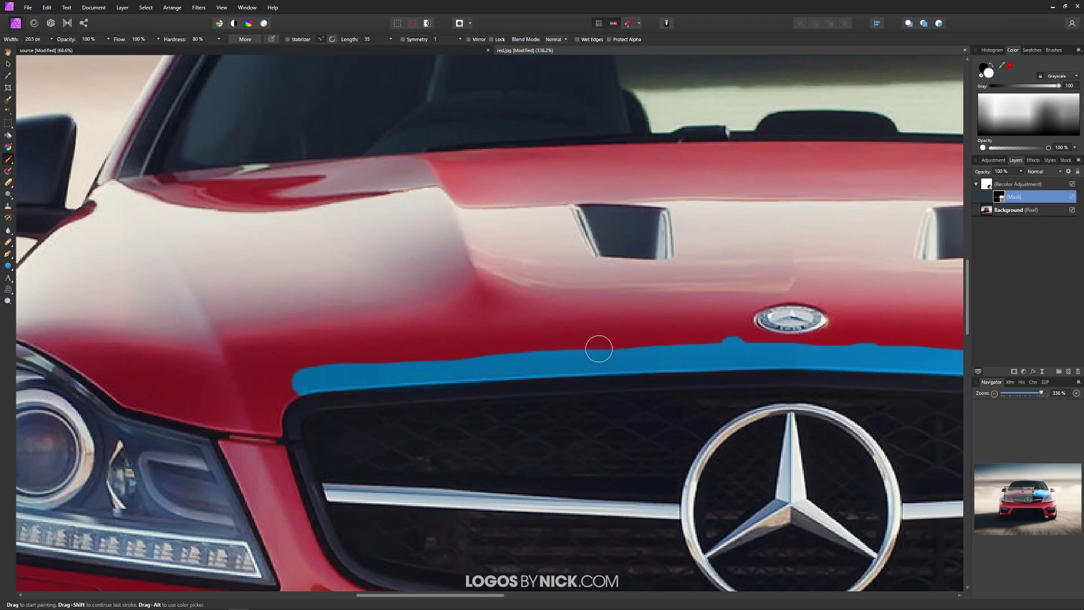
{"action": "mouse_move", "coordinate": [299, 382]}
{"action": "left_mouse_down"}
{"action": "mouse_move", "coordinate": [266, 418]}
{"action": "mouse_move", "coordinate": [272, 447]}
{"action": "left_mouse_up"}
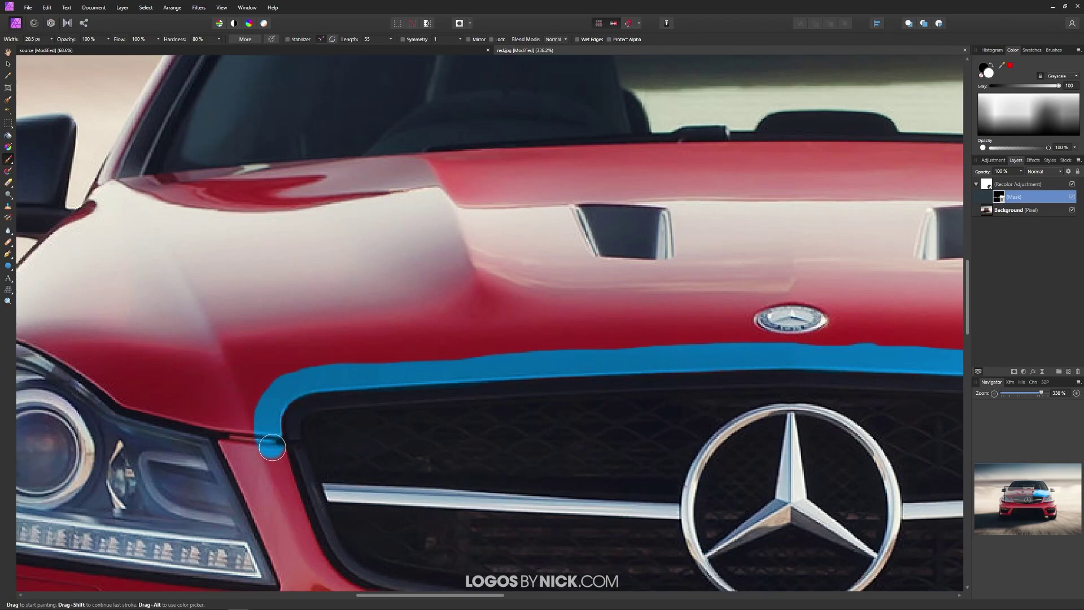
{"action": "scroll", "coordinate": [336, 484], "scroll_direction": "down", "scroll_amount": 2}
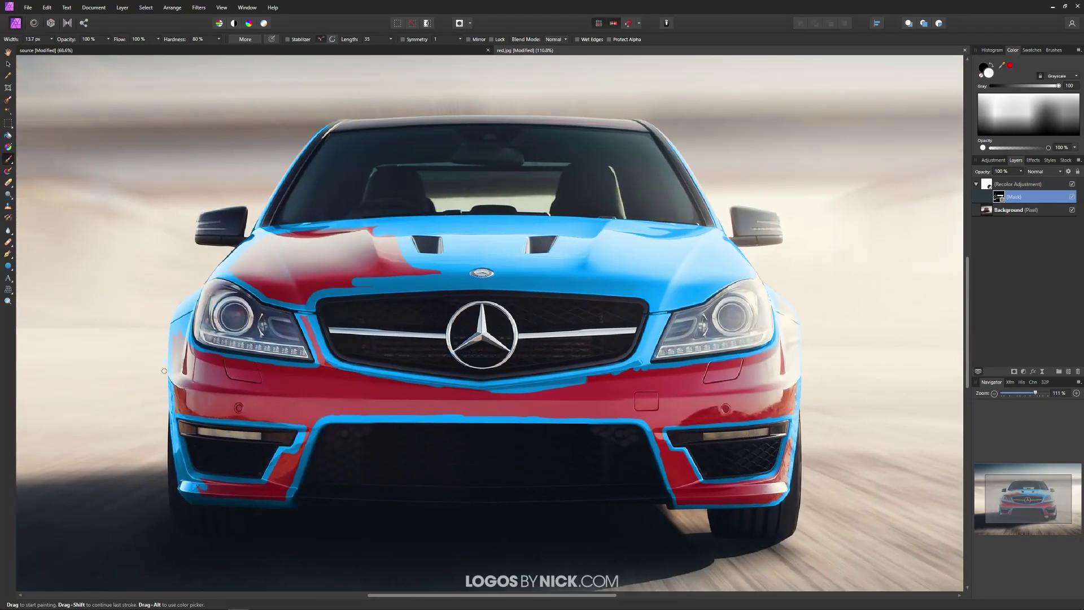
Paint the mask over the lower bumper and narrow fender edge using a smaller brush
{"action": "scroll", "coordinate": [163, 370], "scroll_direction": "up", "scroll_amount": 6}
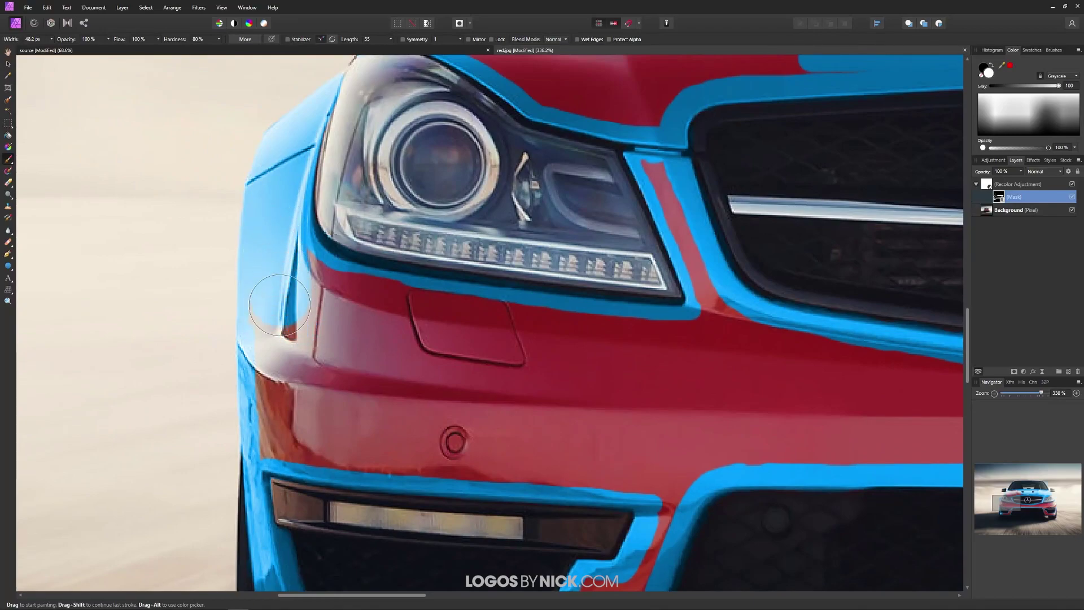
{"action": "mouse_move", "coordinate": [300, 436]}
{"action": "left_mouse_down"}
{"action": "mouse_move", "coordinate": [351, 436]}
{"action": "mouse_move", "coordinate": [321, 441]}
{"action": "mouse_move", "coordinate": [679, 468]}
{"action": "mouse_move", "coordinate": [713, 395]}
{"action": "mouse_move", "coordinate": [672, 432]}
{"action": "mouse_move", "coordinate": [663, 419]}
{"action": "mouse_move", "coordinate": [459, 399]}
{"action": "mouse_move", "coordinate": [355, 399]}
{"action": "left_mouse_up"}
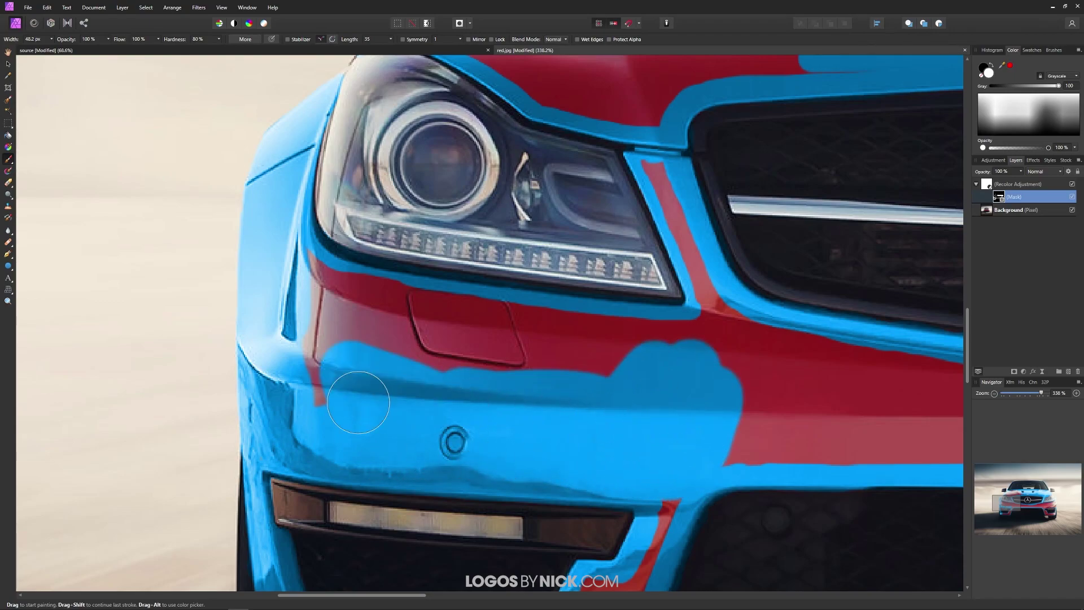
{"action": "scroll", "coordinate": [299, 226], "scroll_direction": "down", "scroll_amount": 2}
{"action": "scroll", "coordinate": [300, 226], "scroll_direction": "right", "scroll_amount": 12}
{"action": "key", "text": "bracketleft"}
{"action": "key", "text": "bracketleft"}
{"action": "key", "text": "bracketleft"}
{"action": "key", "text": "bracketleft"}
{"action": "scroll", "coordinate": [357, 270], "scroll_direction": "up", "scroll_amount": 5}
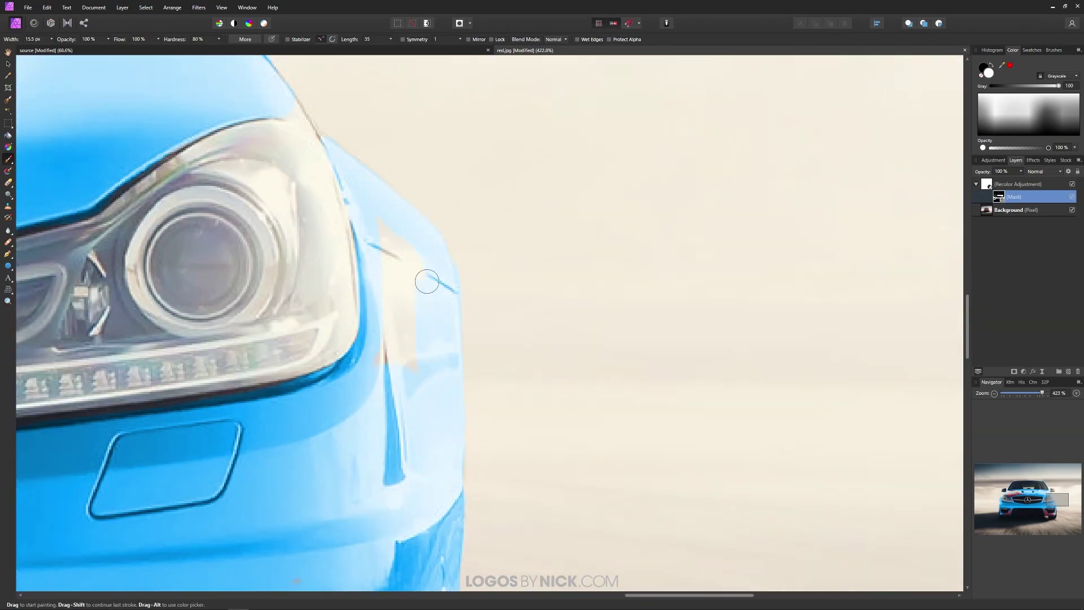
{"action": "scroll", "coordinate": [431, 280], "scroll_direction": "down", "scroll_amount": 8}
{"action": "left_click_drag", "start_coordinate": [164, 390], "coordinate": [210, 377]}
{"action": "key", "text": "ctrl+minus"}
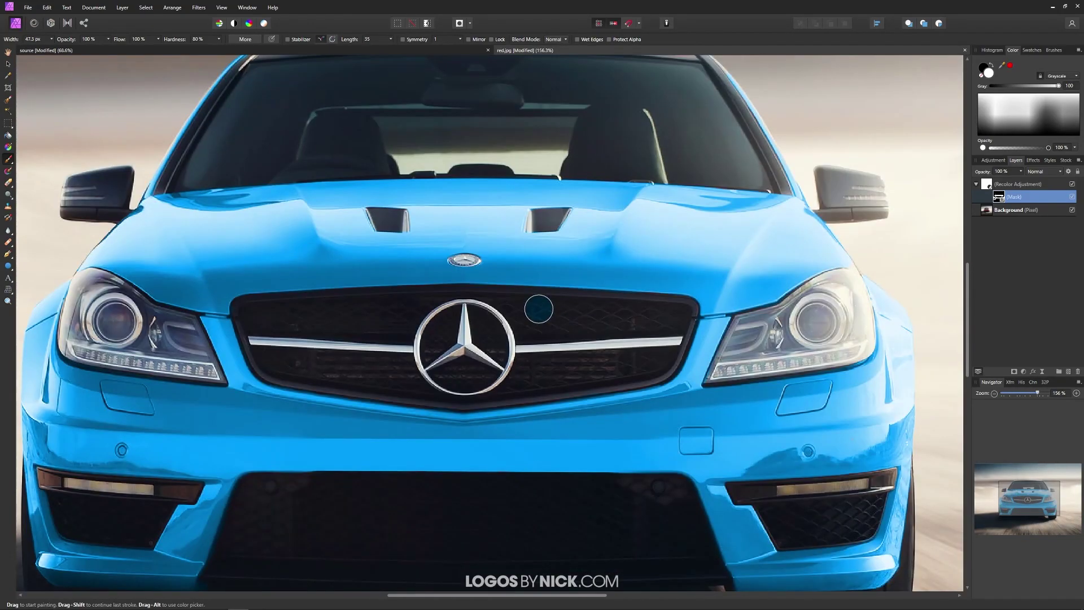
{"action": "scroll", "coordinate": [538, 309], "scroll_direction": "down", "scroll_amount": 5}
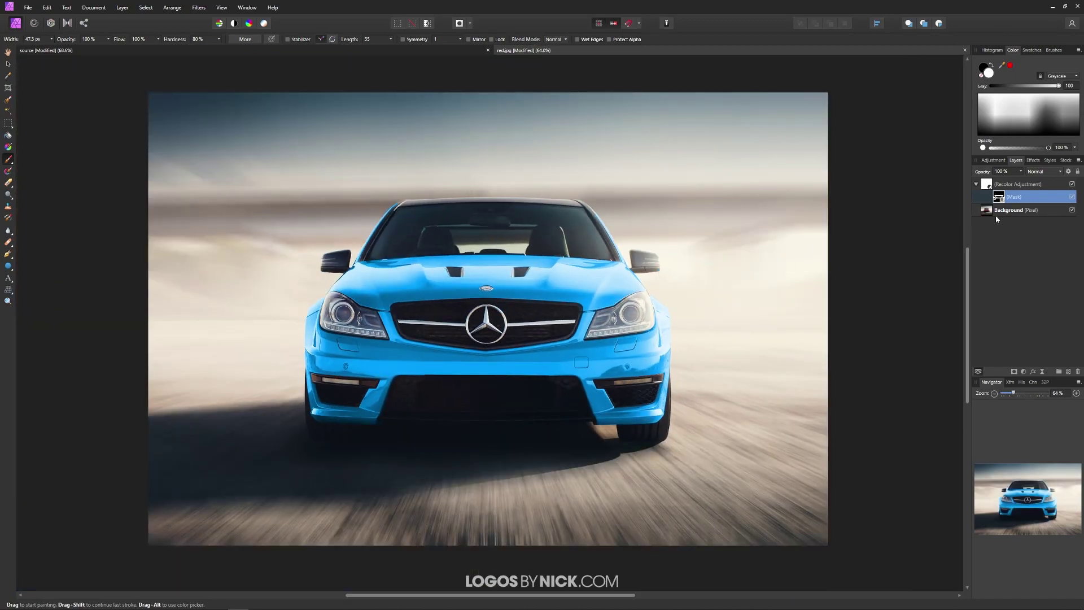
{"action": "left_click", "coordinate": [1072, 184]}
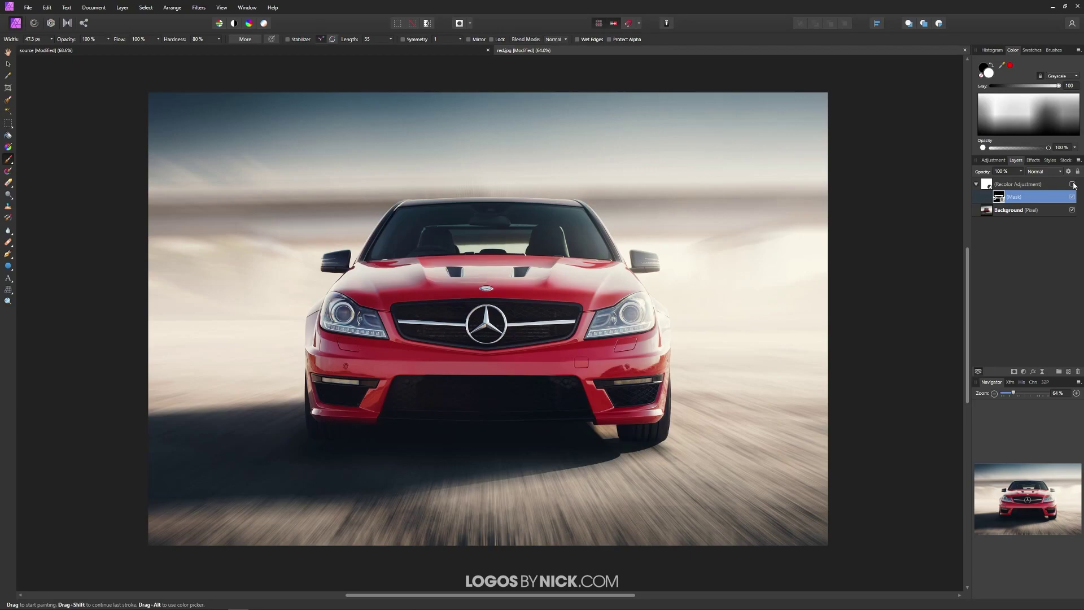
{"action": "left_click", "coordinate": [1072, 184]}
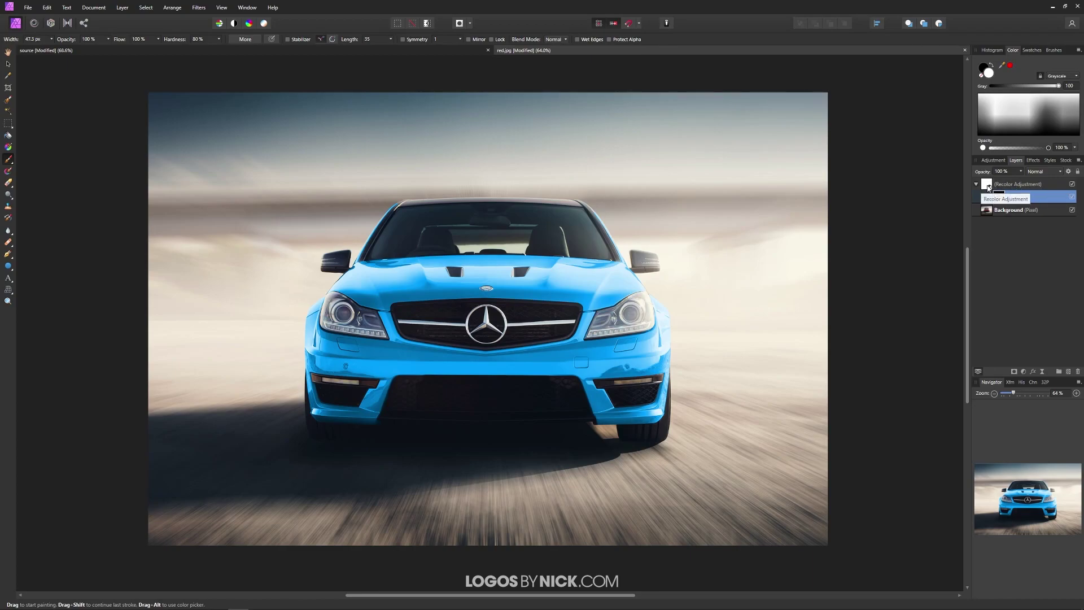
Set the Recolor adjustment's hue to 81°
{"action": "double_click", "coordinate": [988, 188]}
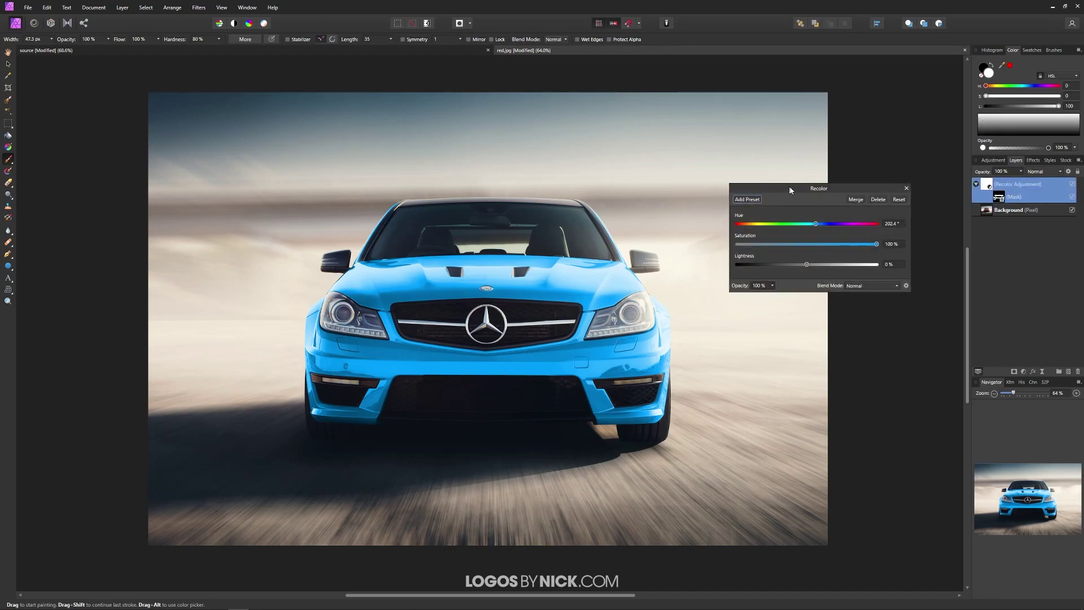
{"action": "left_click_drag", "start_coordinate": [820, 219], "coordinate": [769, 217]}
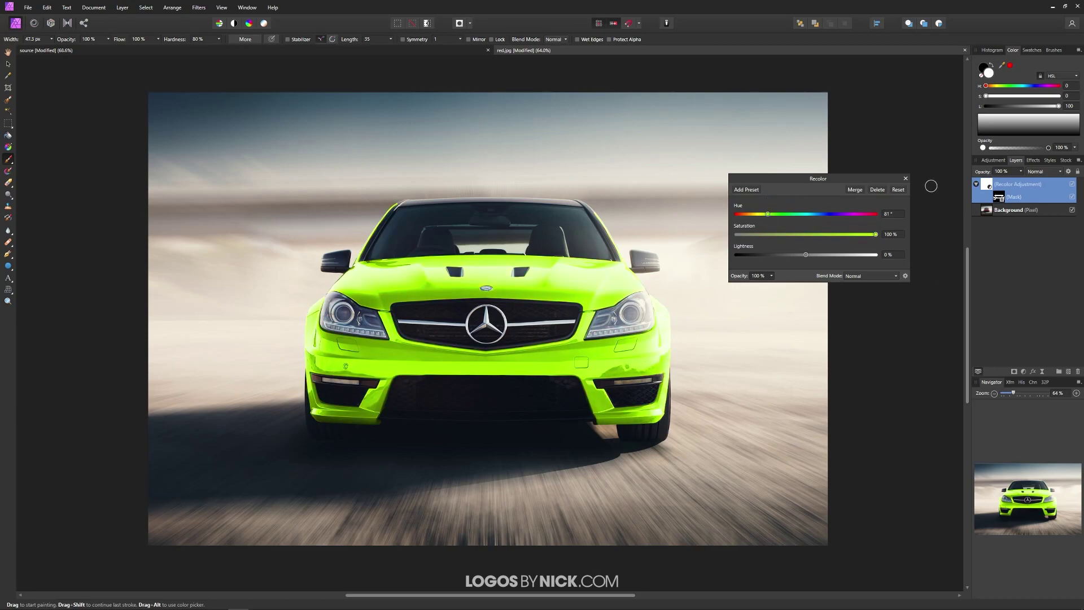
{"action": "left_click", "coordinate": [906, 179]}
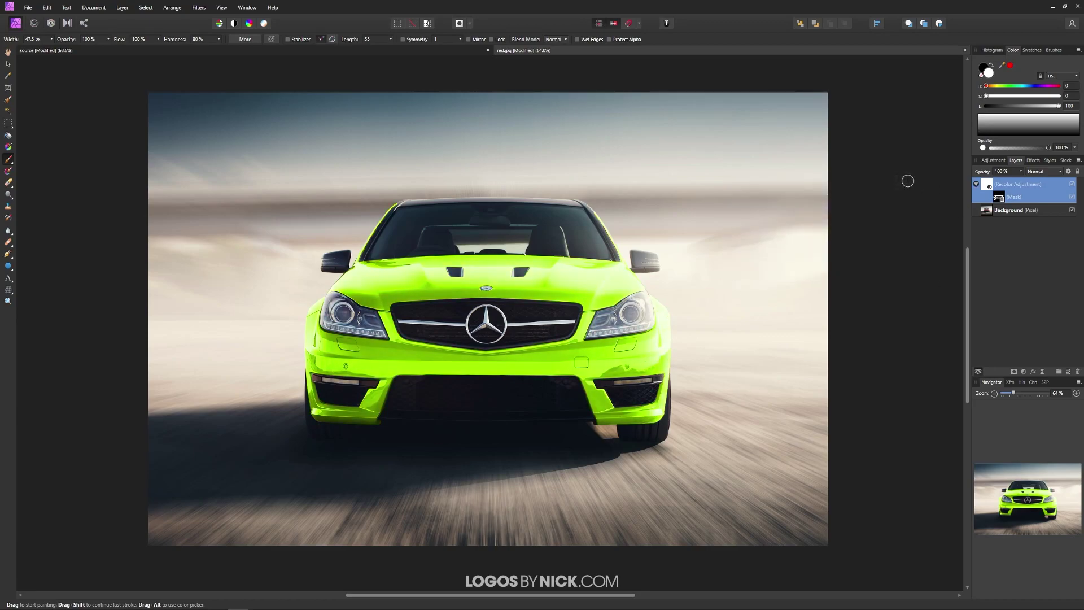